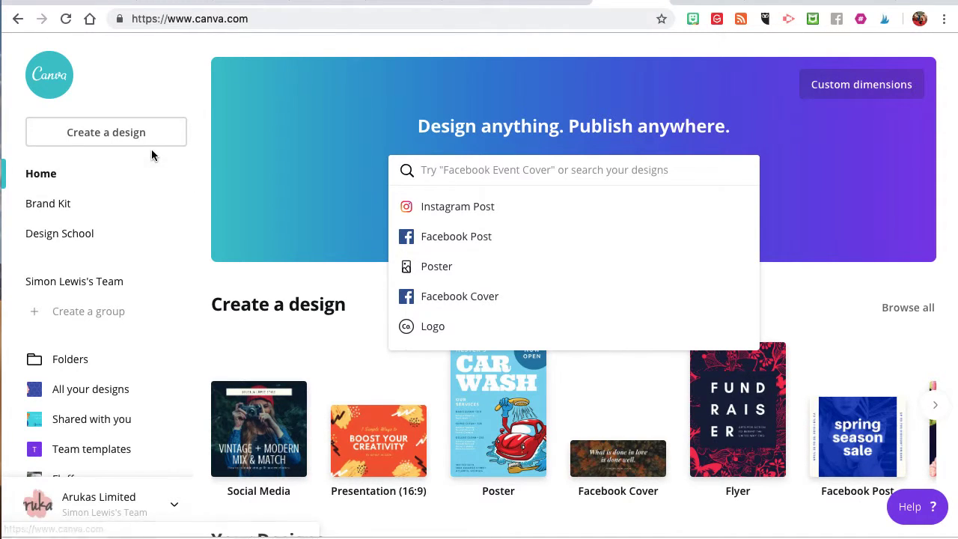
# Create a new blank design with custom dimensions of 600 × 600 px
pyautogui.click(109, 141)
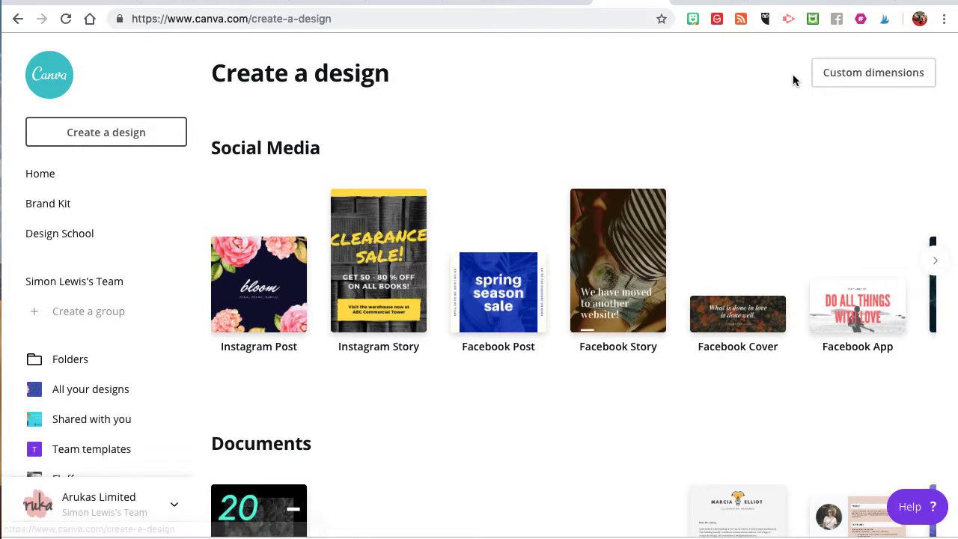
pyautogui.click(853, 72)
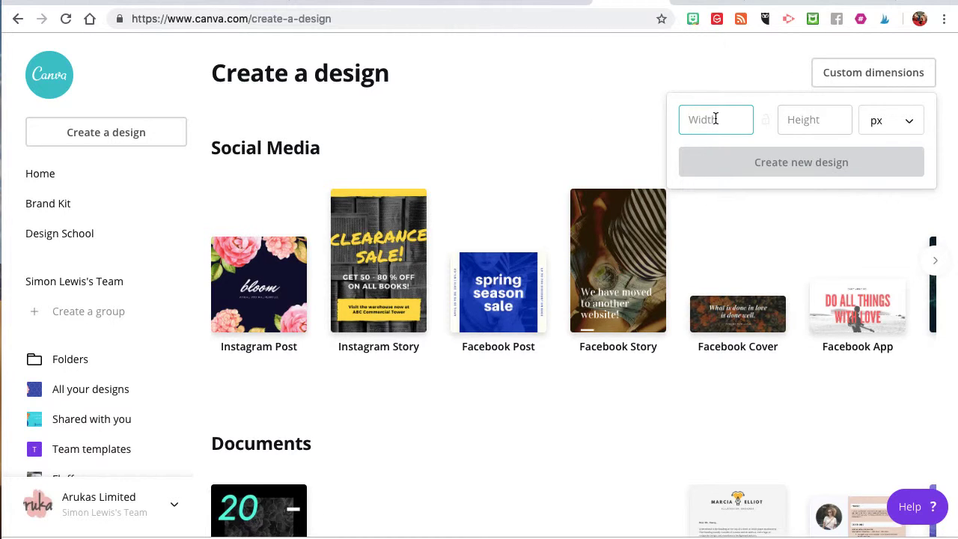
pyautogui.write('600')
pyautogui.press('Tab')
pyautogui.write('600')
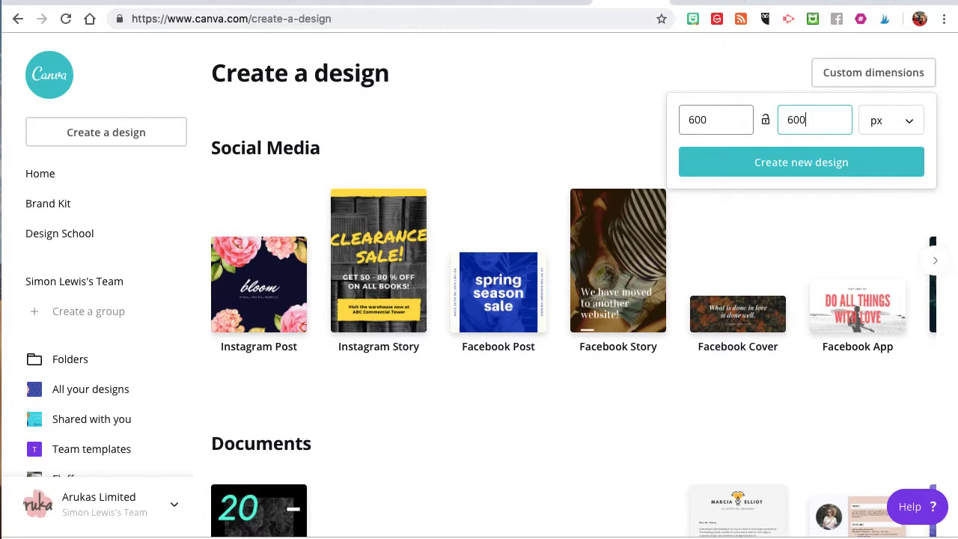
pyautogui.click(793, 165)
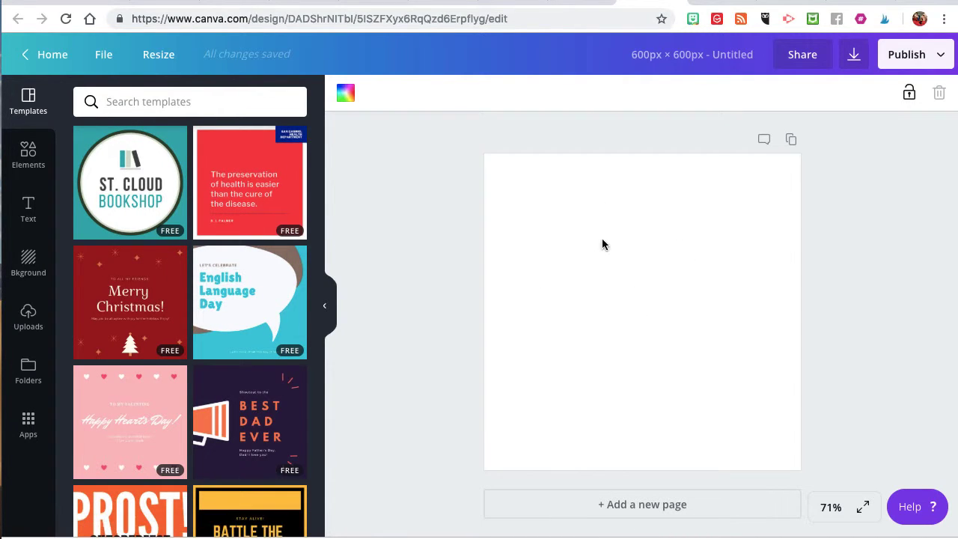
# Search the image elements for "chicks" and limit the results to photos
pyautogui.click(31, 166)
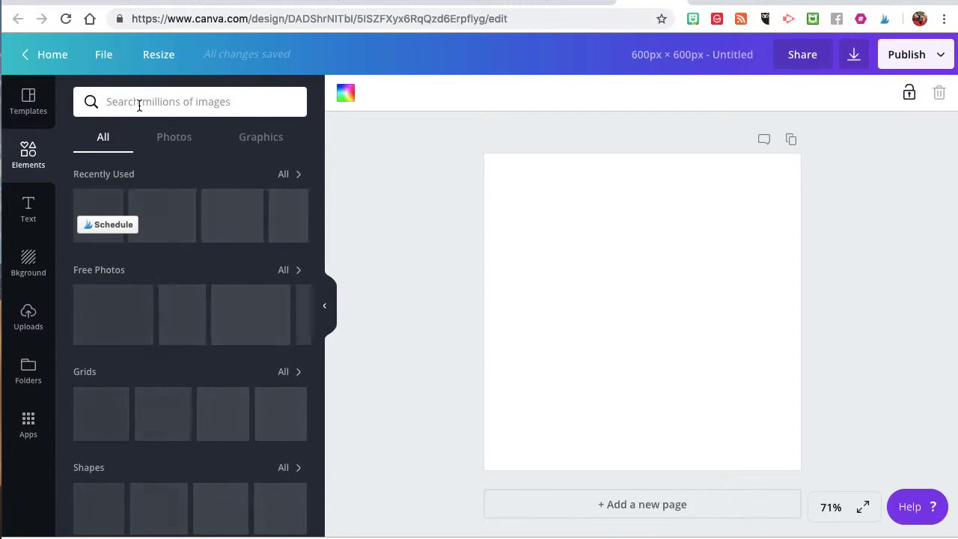
pyautogui.click(139, 102)
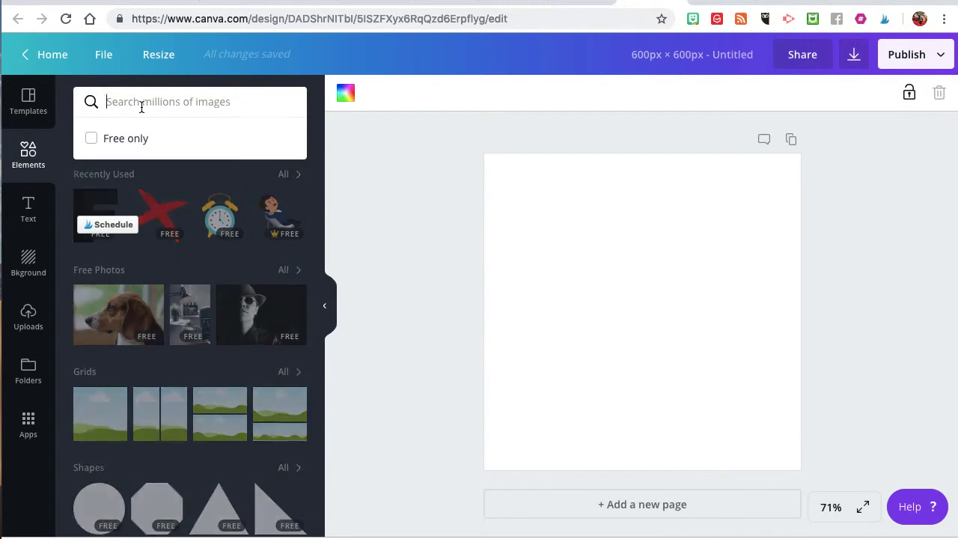
pyautogui.write('ch')
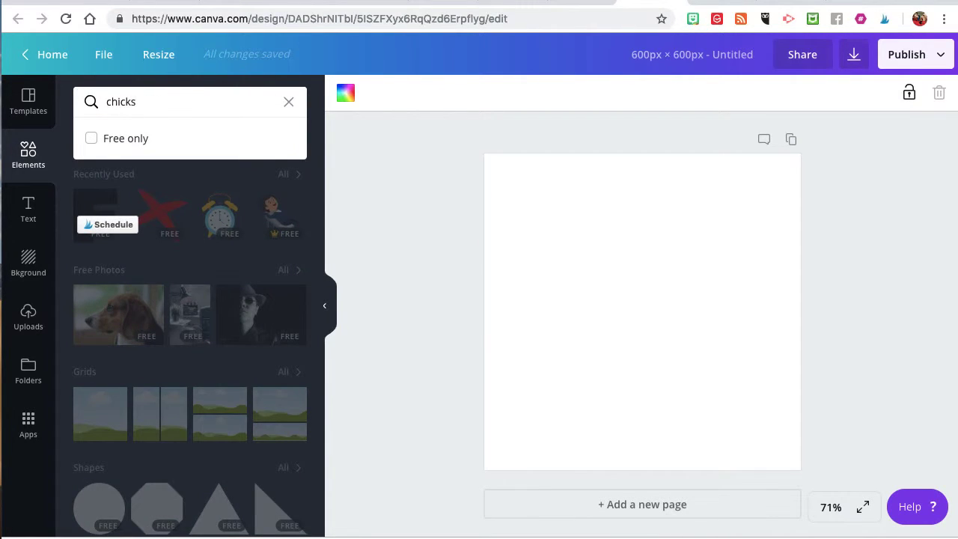
pyautogui.write('icks')
pyautogui.press('Return')
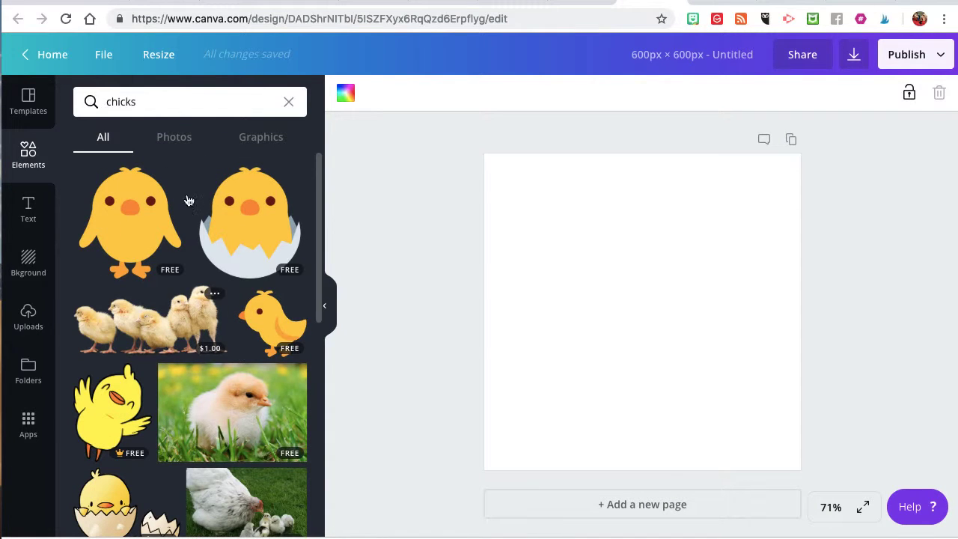
pyautogui.click(180, 136)
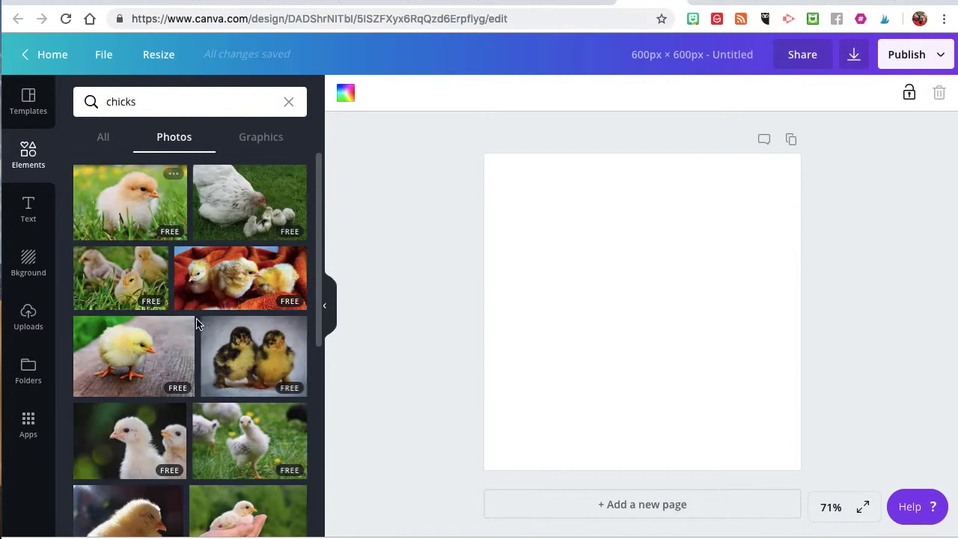
# Add the photo of the white chick standing in grass, enlarge it to cover the page and shift it left to frame the chick
pyautogui.scroll(-3, 241, 367)
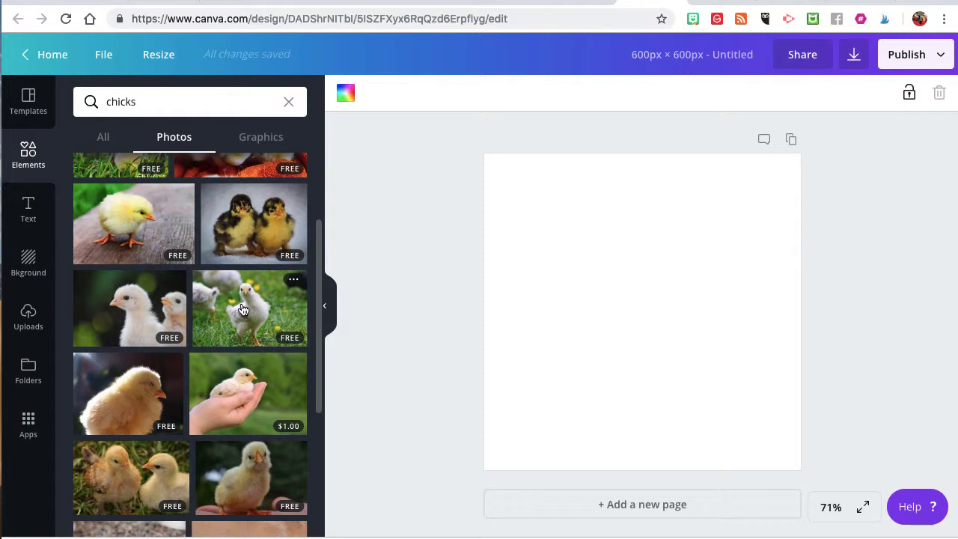
pyautogui.moveTo(238, 313); pyautogui.dragTo(530, 196)
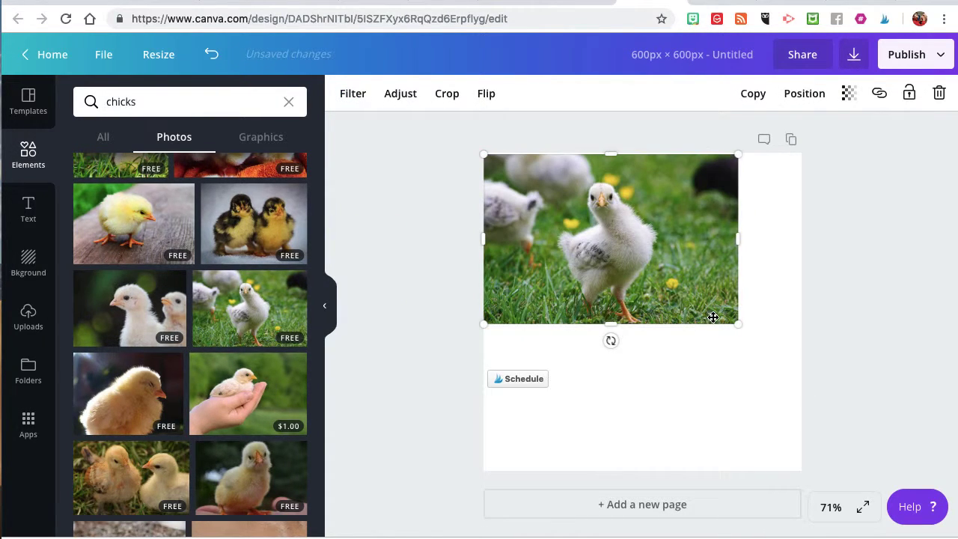
pyautogui.moveTo(738, 323); pyautogui.dragTo(894, 534)
pyautogui.moveTo(710, 376); pyautogui.dragTo(555, 376)
pyautogui.click(386, 380)
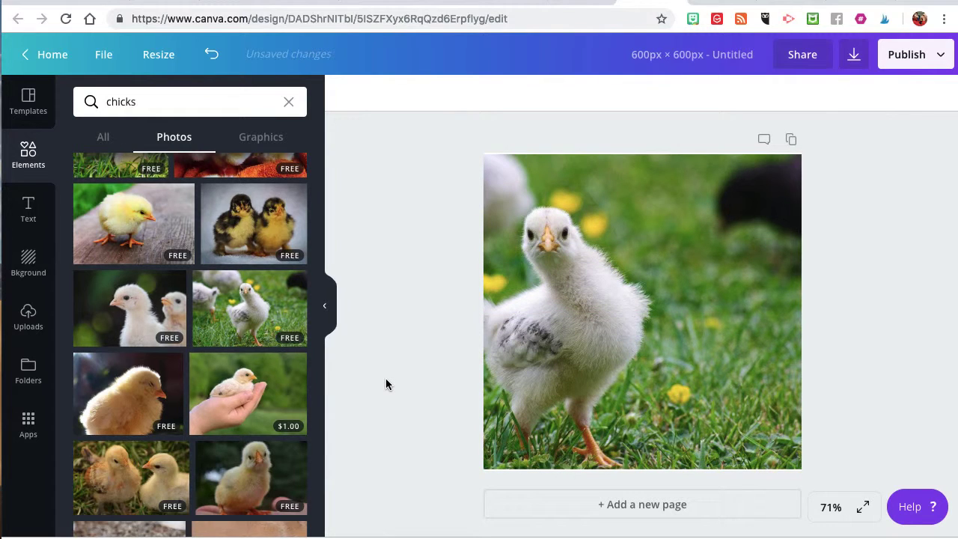
# Add a heading in the upper right area of the photo reading "Farm Vocabulary Pack"
pyautogui.click(28, 209)
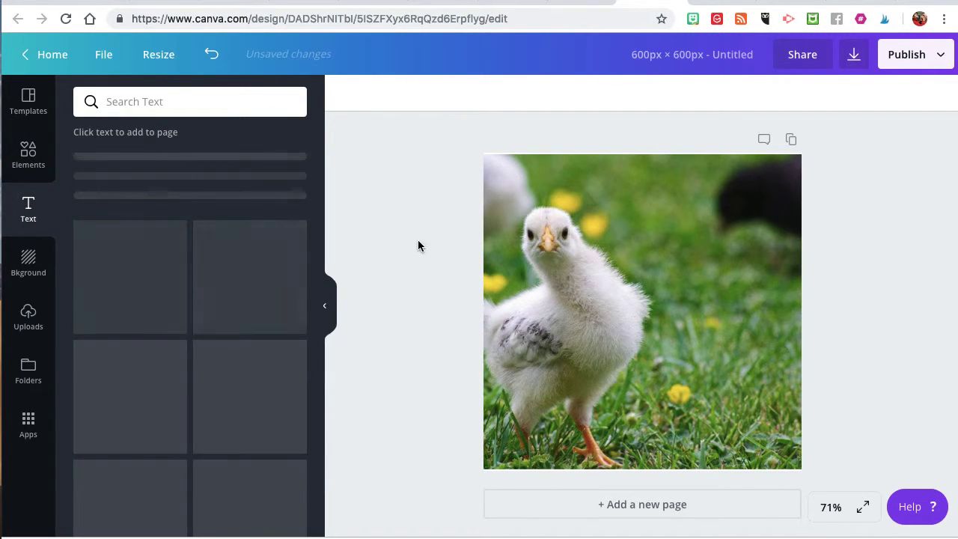
pyautogui.click(128, 166)
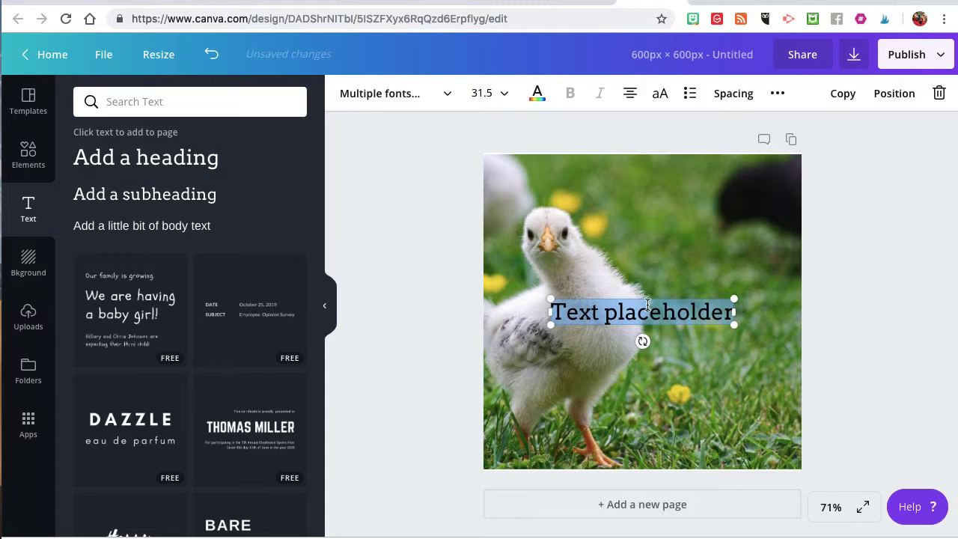
pyautogui.moveTo(659, 296); pyautogui.dragTo(710, 192)
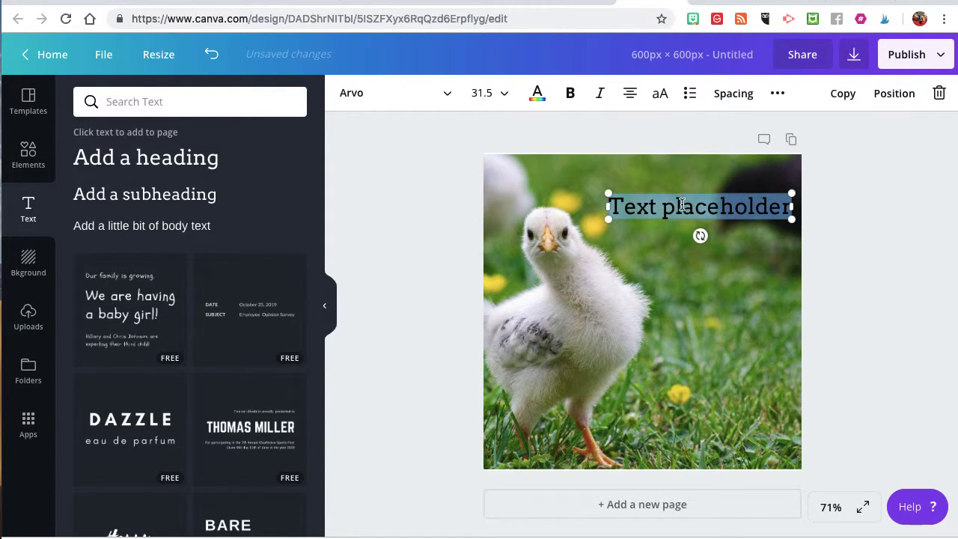
pyautogui.tripleClick(682, 205)
pyautogui.write('Far')
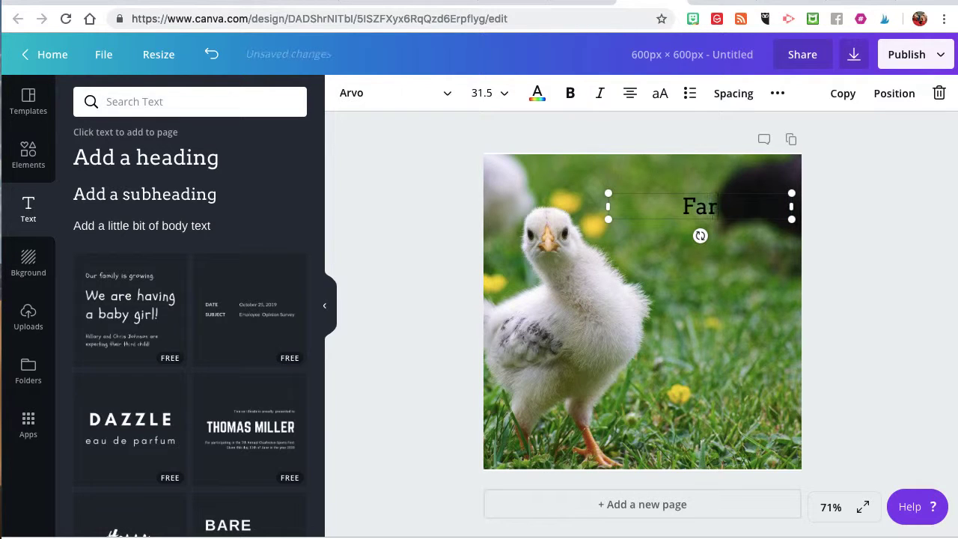
pyautogui.write('m Vocabulary Pack')
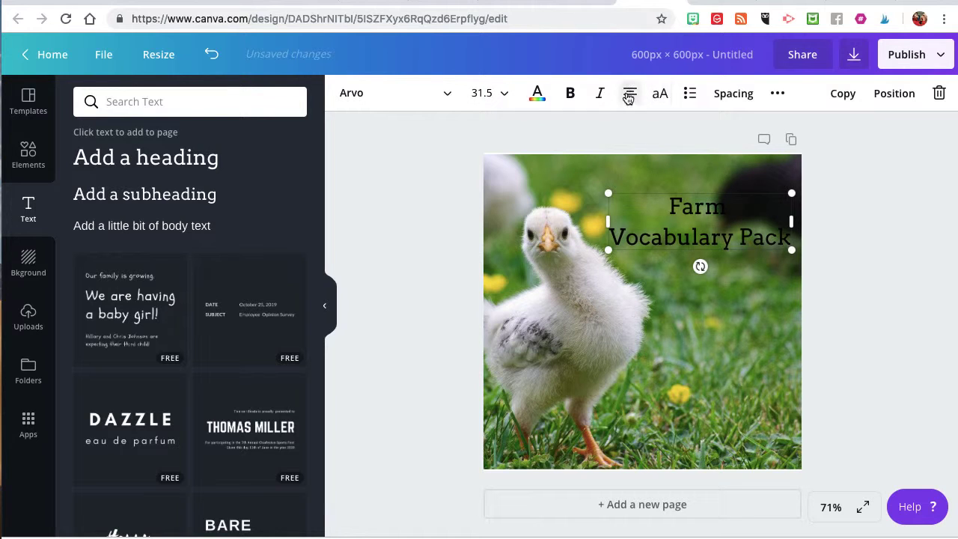
# Right-align the "Farm Vocabulary Pack" heading text
pyautogui.click(628, 98)
pyautogui.click(629, 95)
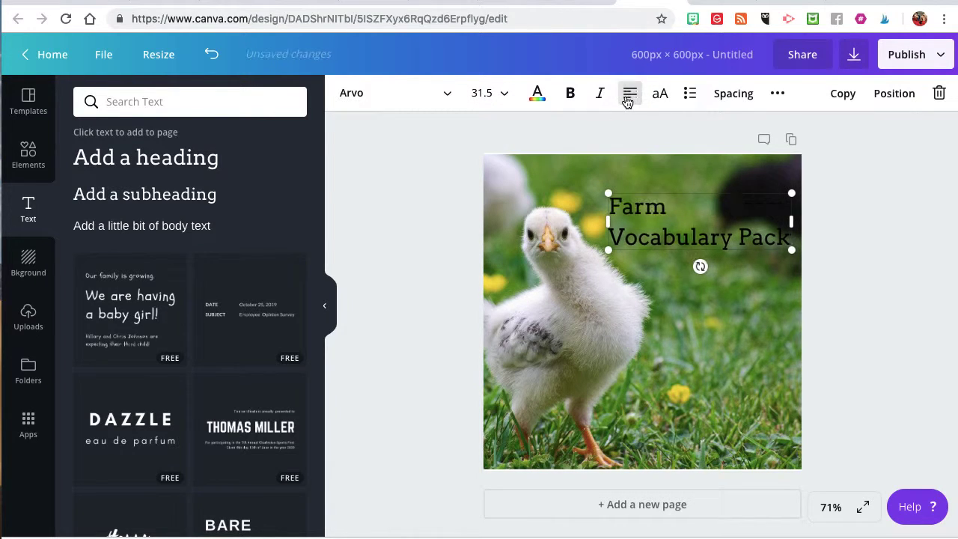
pyautogui.click(657, 165)
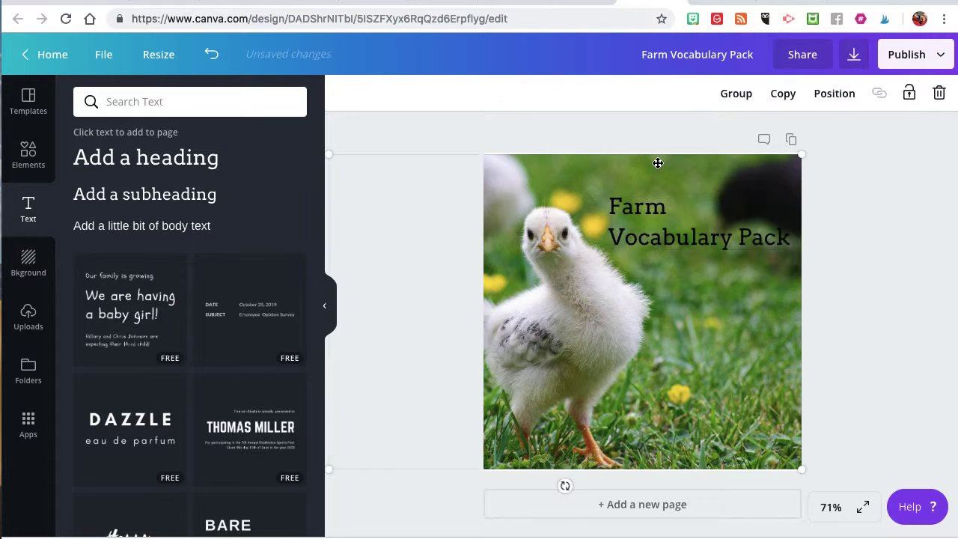
pyautogui.click(657, 234)
pyautogui.click(657, 234)
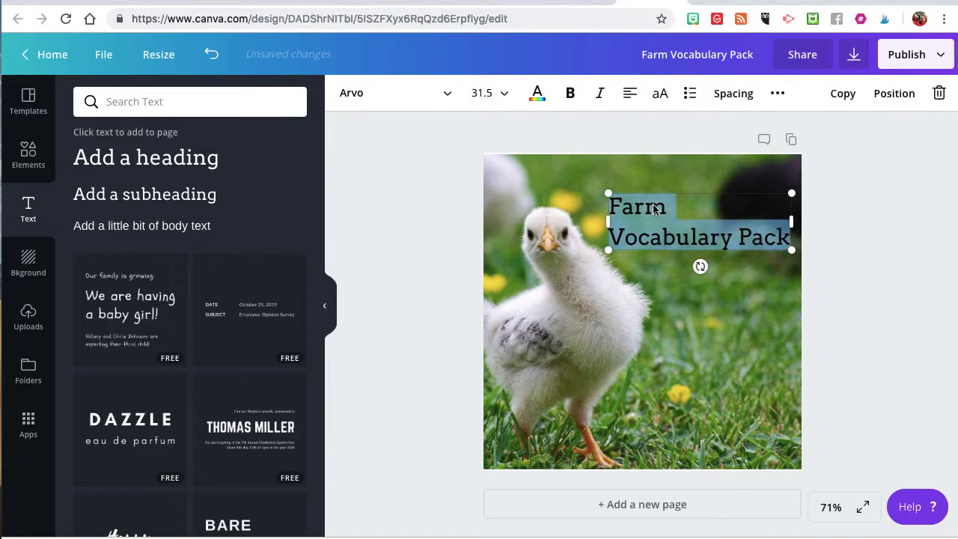
pyautogui.click(630, 92)
pyautogui.click(629, 92)
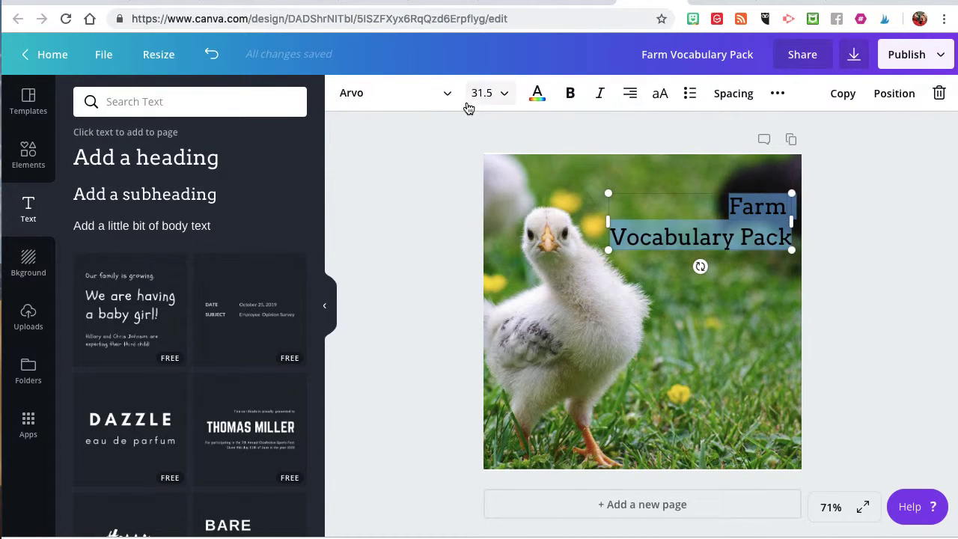
# Set the heading's font size to 48
pyautogui.click(496, 97)
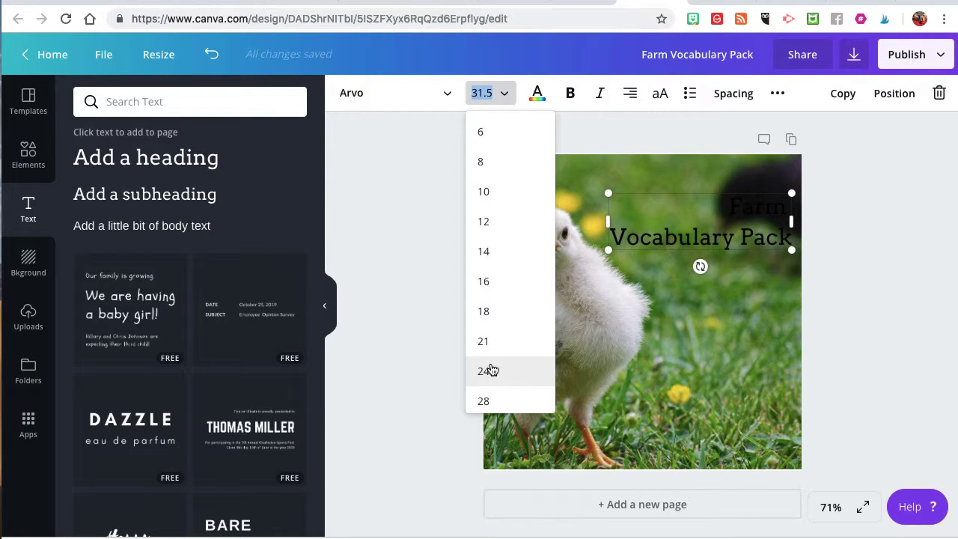
pyautogui.scroll(-3, 492, 378)
pyautogui.click(487, 389)
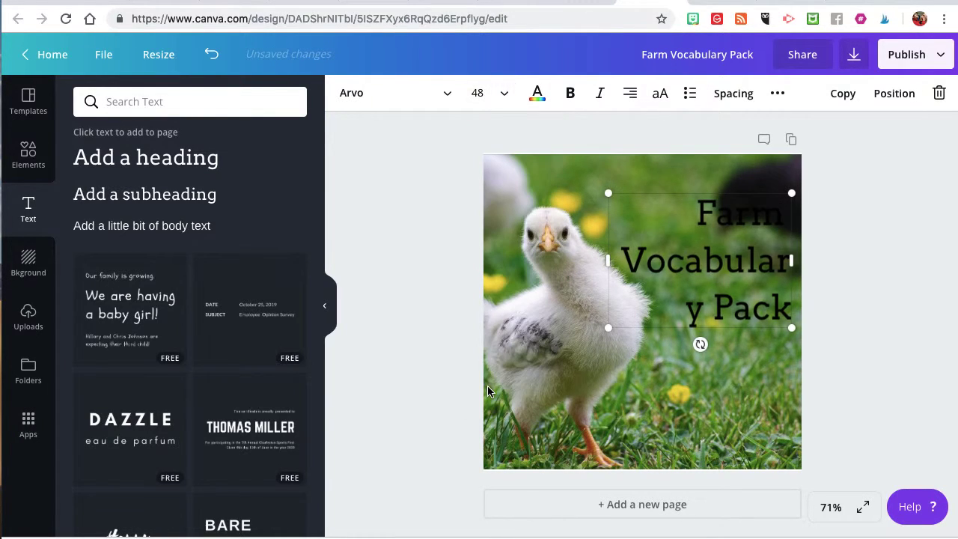
# Colour the whole heading with the yellow-green brand colour
pyautogui.tripleClick(696, 231)
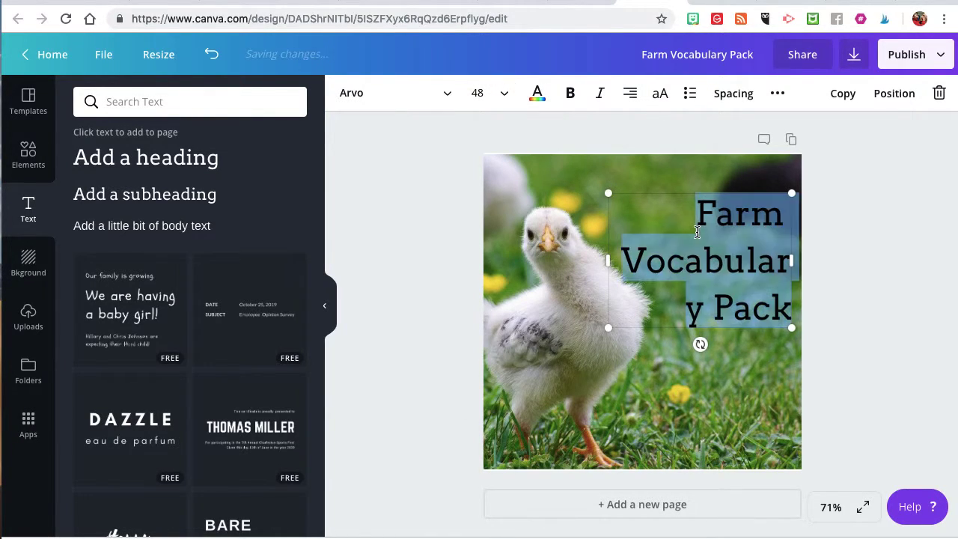
pyautogui.click(535, 94)
pyautogui.scroll(-1, 680, 262)
pyautogui.scroll(-1, 681, 262)
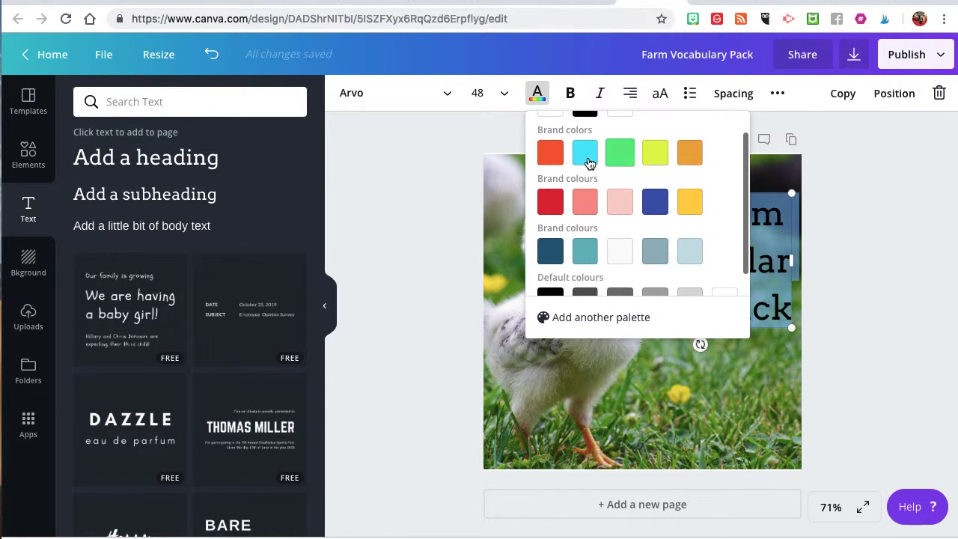
pyautogui.click(652, 159)
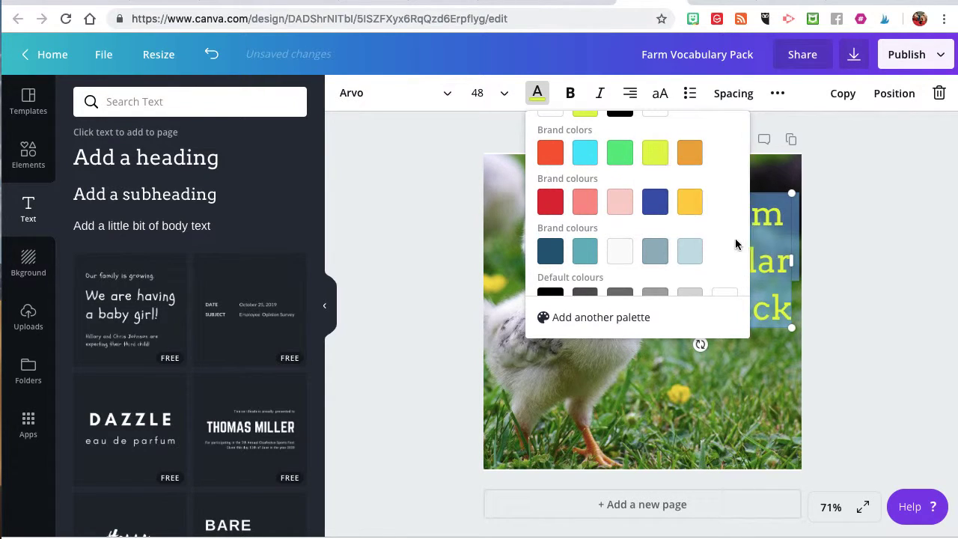
# Widen the heading's text box slightly to the left so that "Vocabulary" fits on one line
pyautogui.click(775, 258)
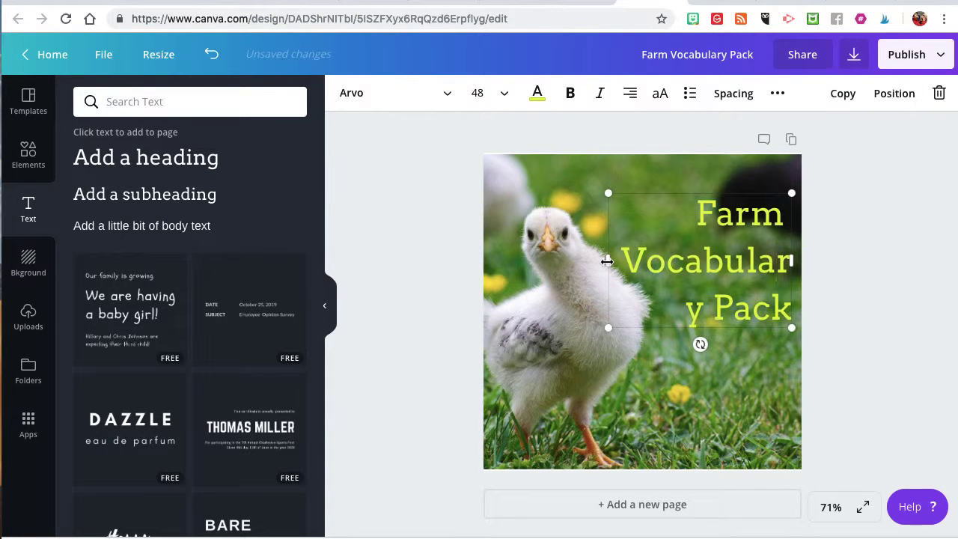
pyautogui.moveTo(607, 260); pyautogui.dragTo(599, 262)
pyautogui.click(750, 408)
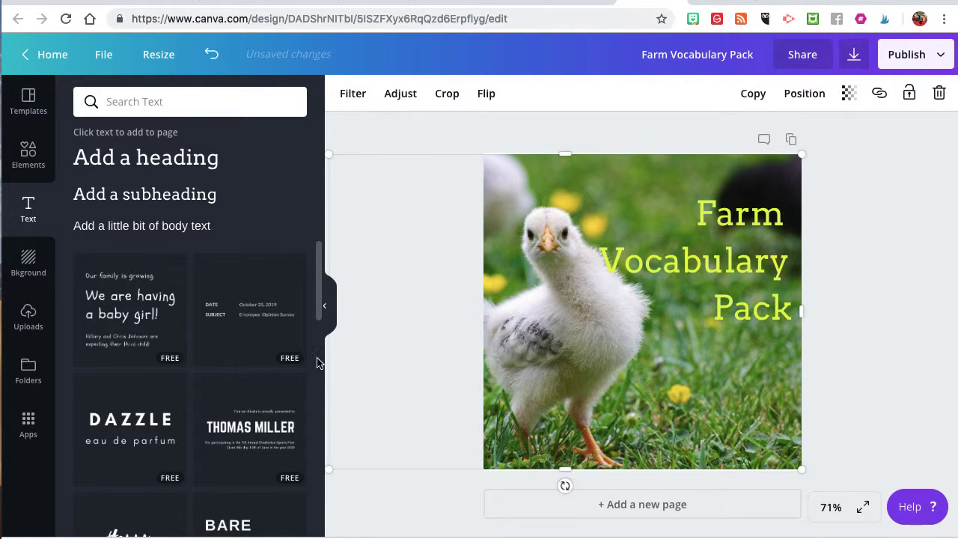
# Browse the saved folders and open the Logos photo folder
pyautogui.click(29, 314)
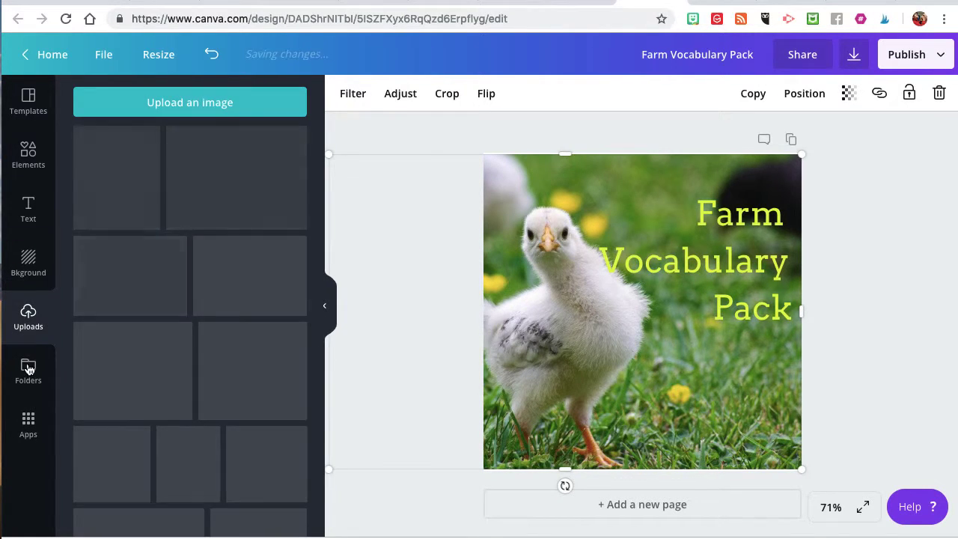
pyautogui.click(28, 368)
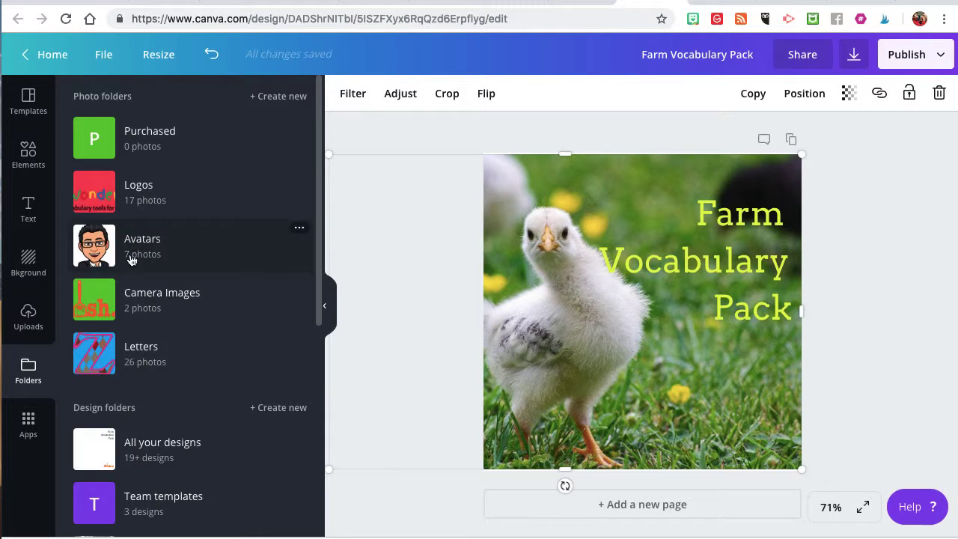
pyautogui.scroll(-5, 131, 329)
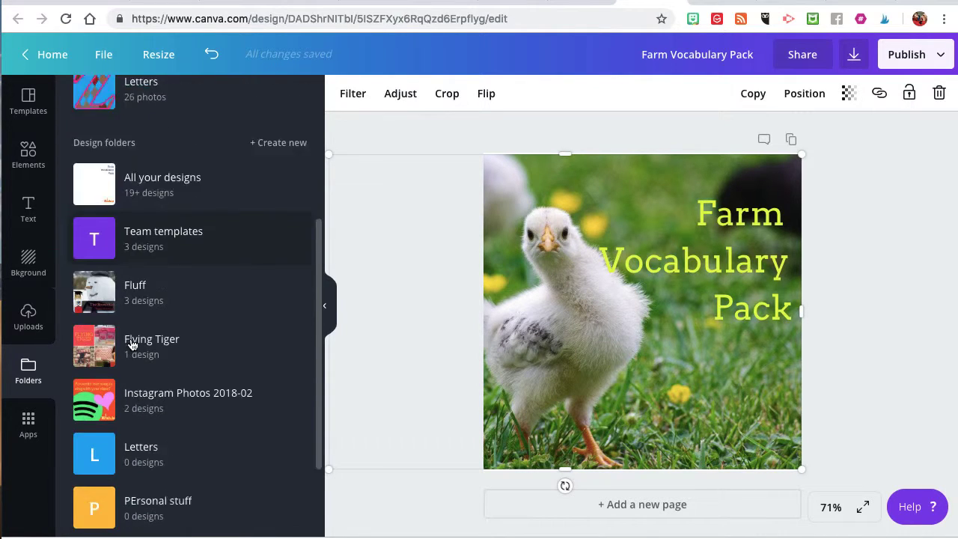
pyautogui.scroll(5, 127, 374)
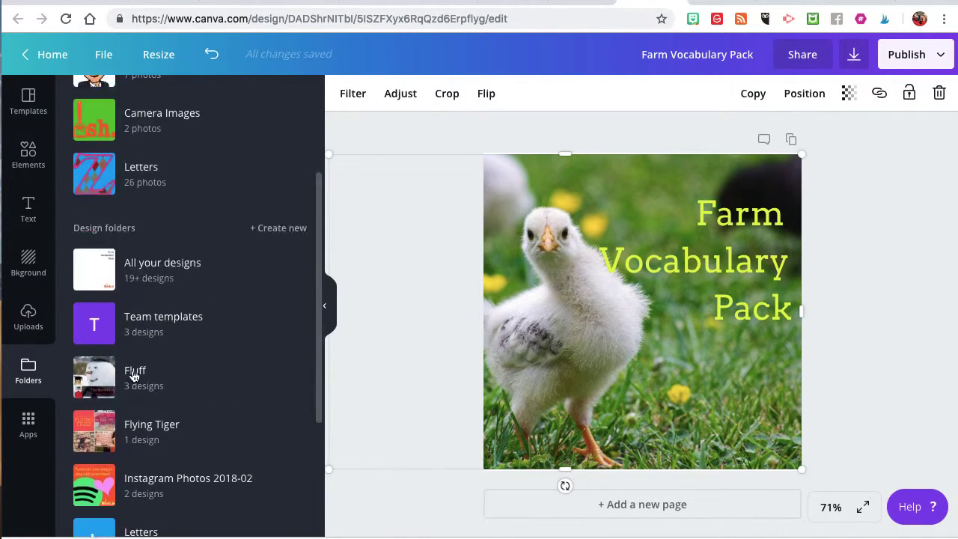
pyautogui.click(130, 200)
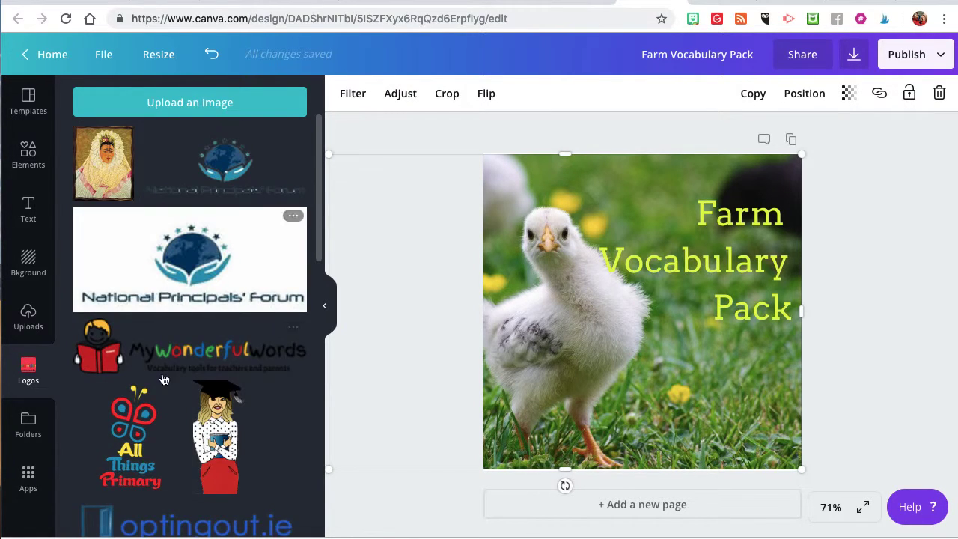
# Add the white Mash.ie logo to the page and move it to the lower right, against the page's right edge
pyautogui.scroll(-6, 164, 377)
pyautogui.scroll(-2, 163, 378)
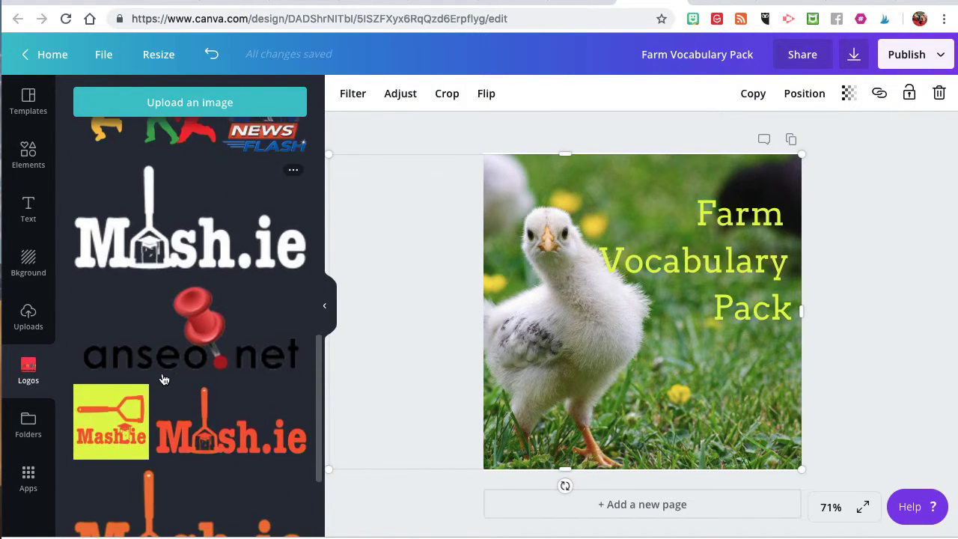
pyautogui.click(146, 249)
pyautogui.moveTo(595, 336); pyautogui.dragTo(625, 430)
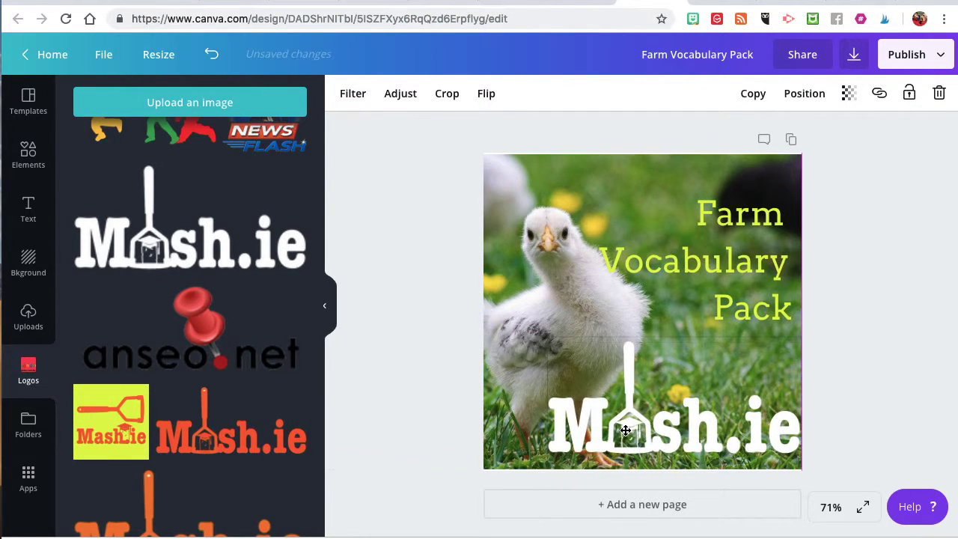
# Shrink the white Mash.ie logo to about a third of the page's width, in the page's lower-right corner
pyautogui.moveTo(543, 346); pyautogui.dragTo(713, 429)
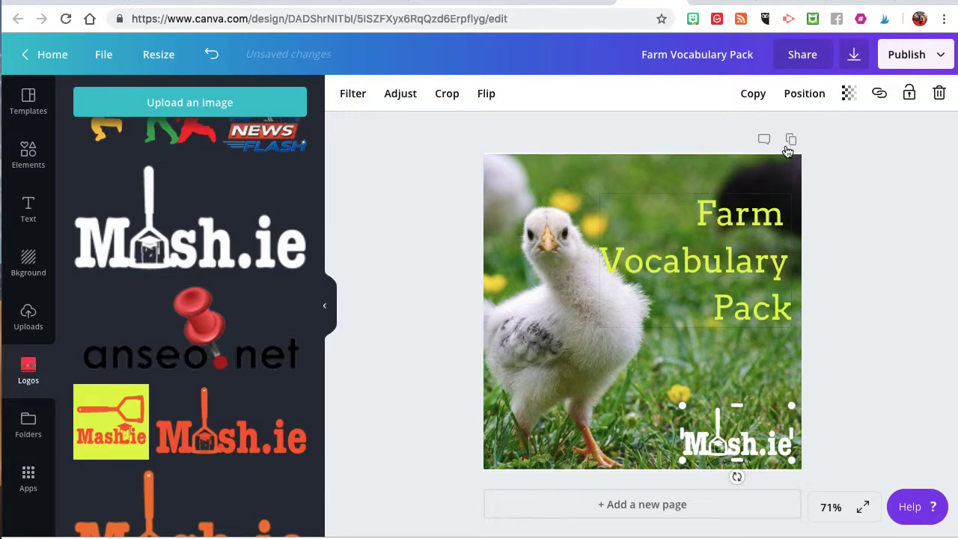
pyautogui.click(855, 59)
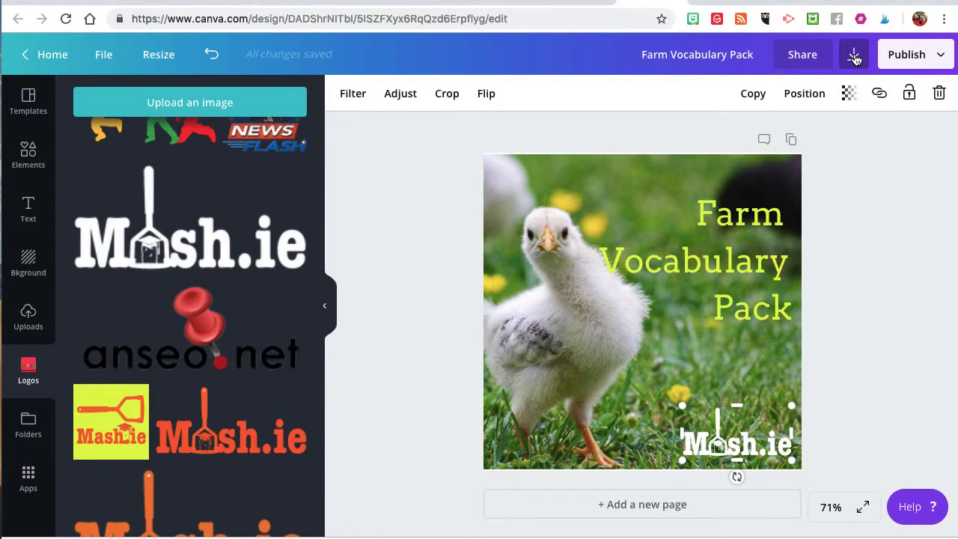
# Delete the chick photo from the page's background
pyautogui.click(629, 375)
pyautogui.press('Delete')
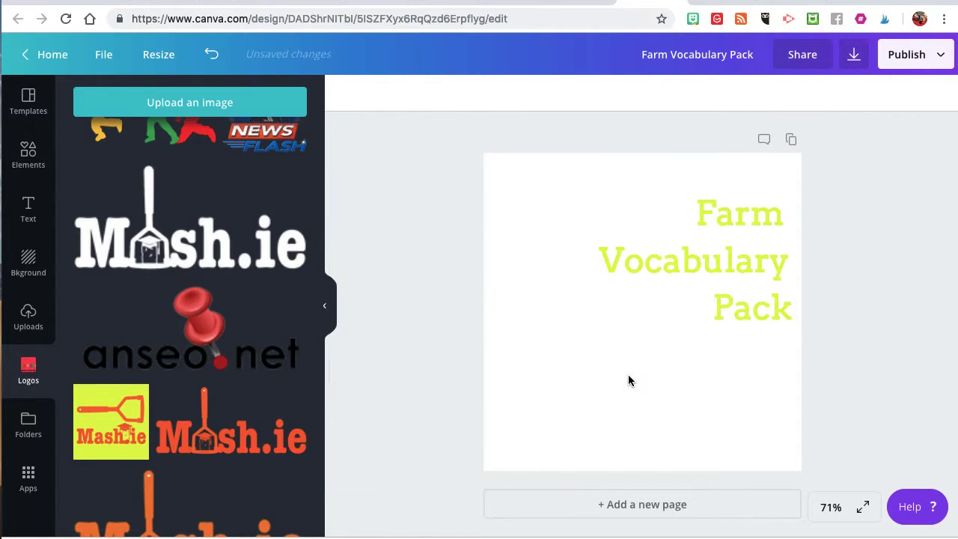
pyautogui.doubleClick(719, 267)
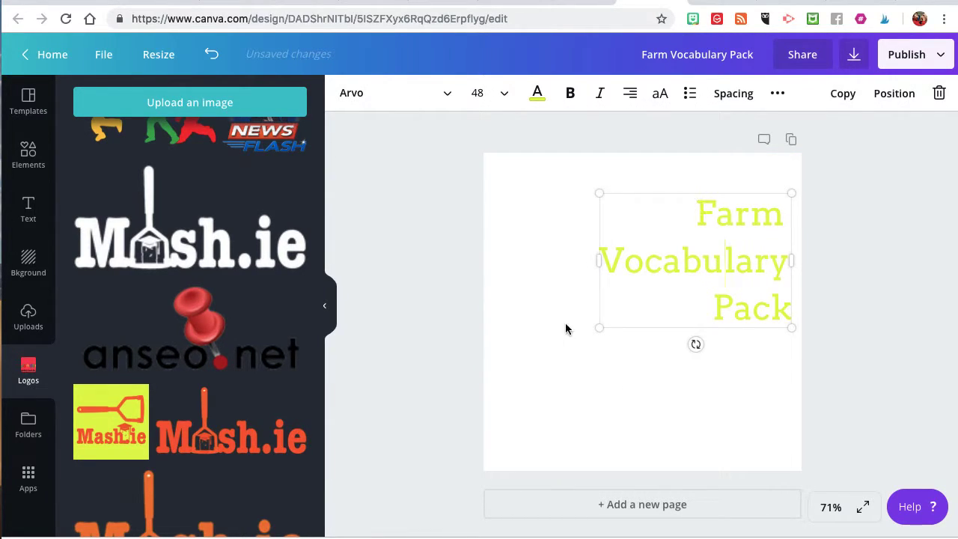
# Fill the page background with the solid orange brand colour
pyautogui.click(544, 373)
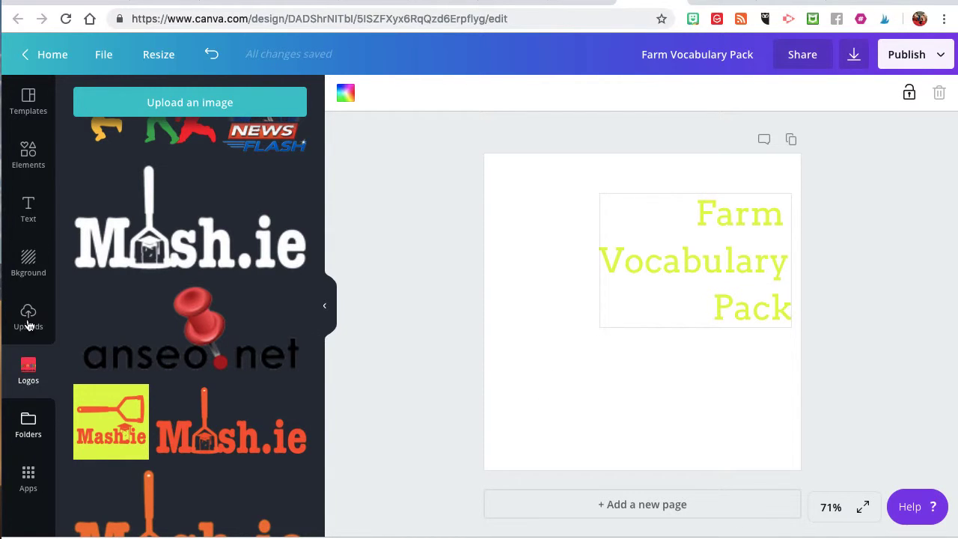
pyautogui.click(28, 268)
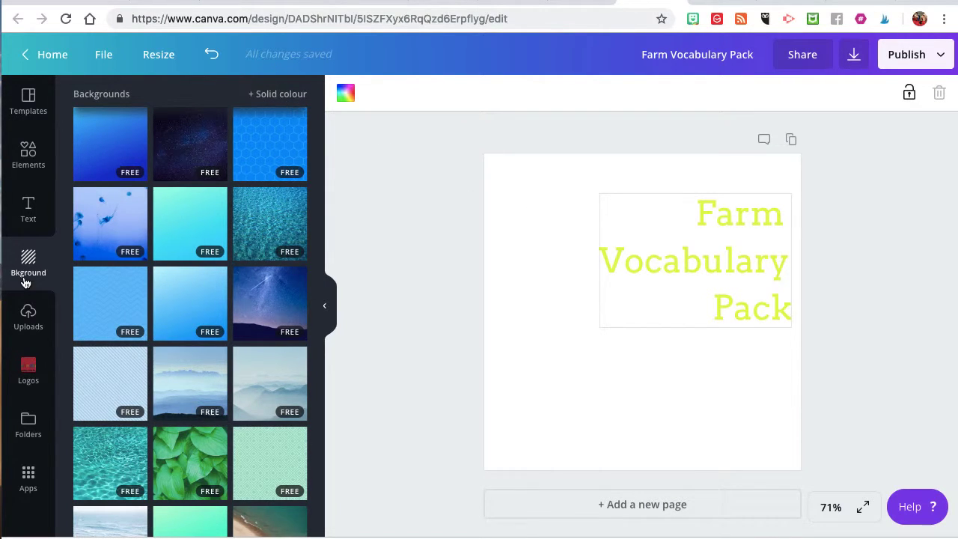
pyautogui.click(267, 95)
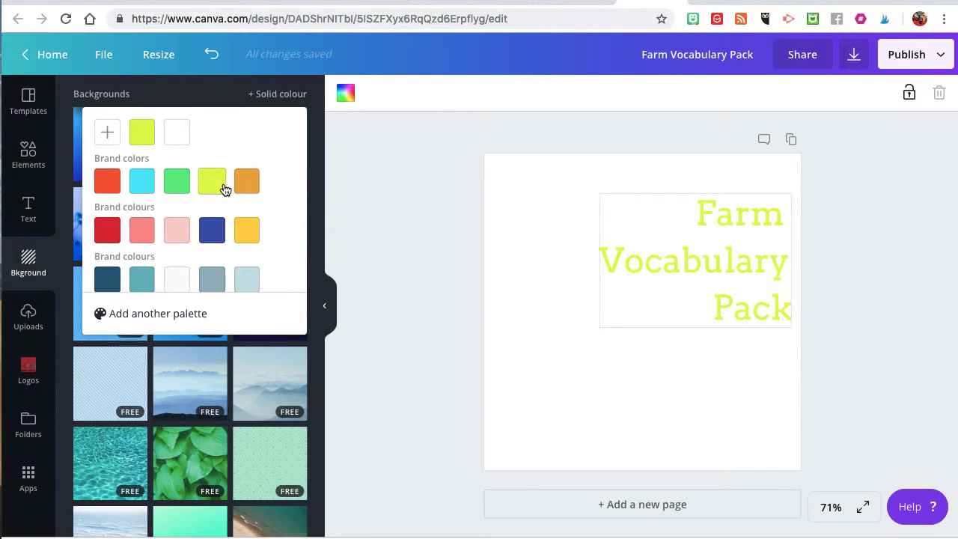
pyautogui.click(247, 190)
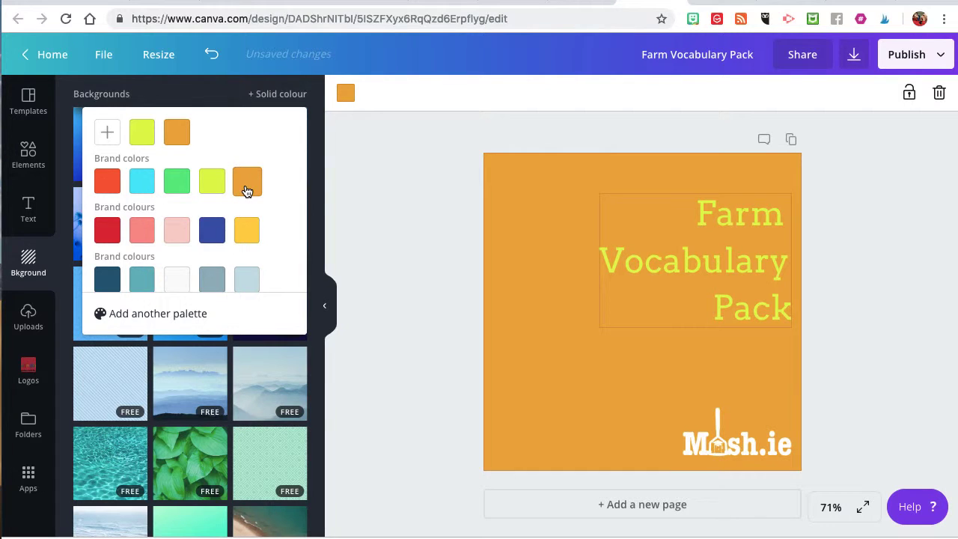
# Move the "Farm Vocabulary Pack" heading slightly up, closer to the page's upper edge
pyautogui.click(665, 197)
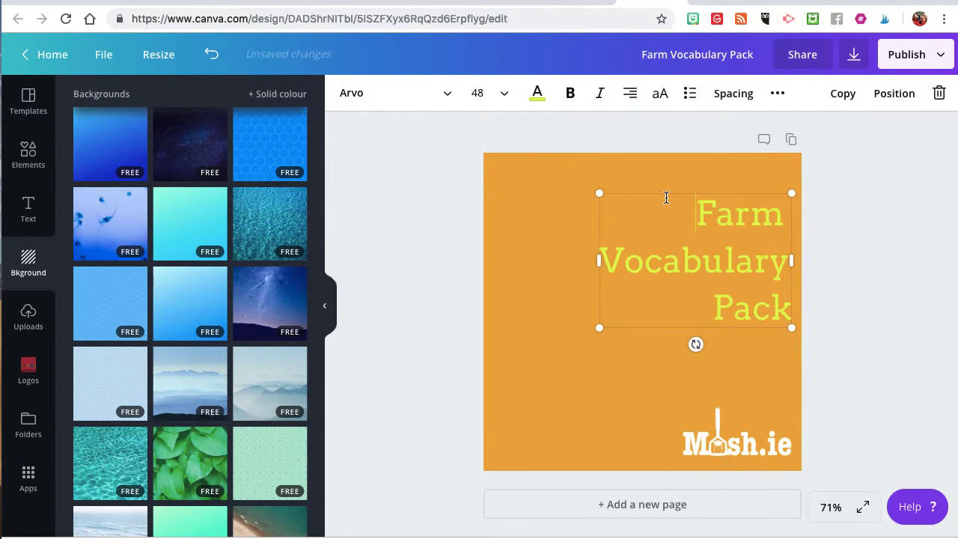
pyautogui.moveTo(674, 192); pyautogui.dragTo(673, 175)
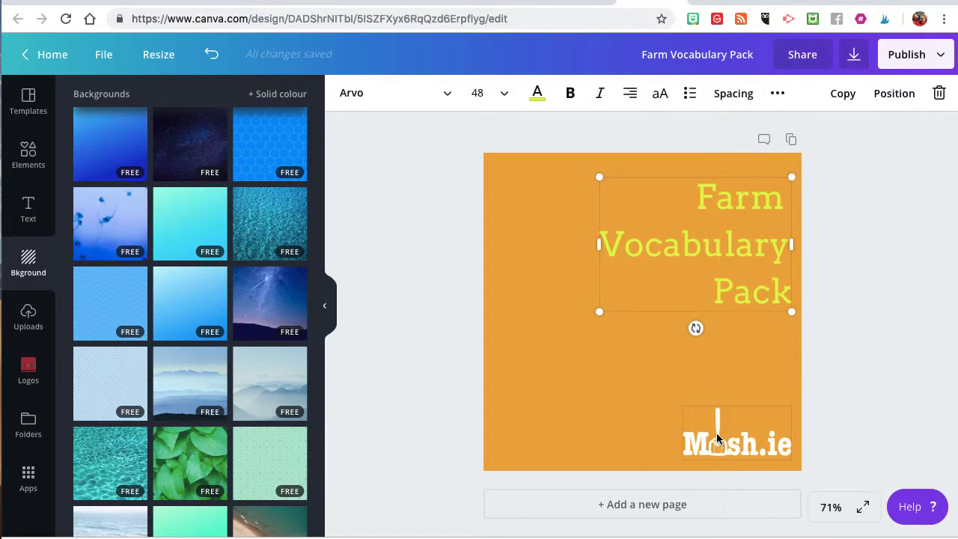
pyautogui.click(548, 382)
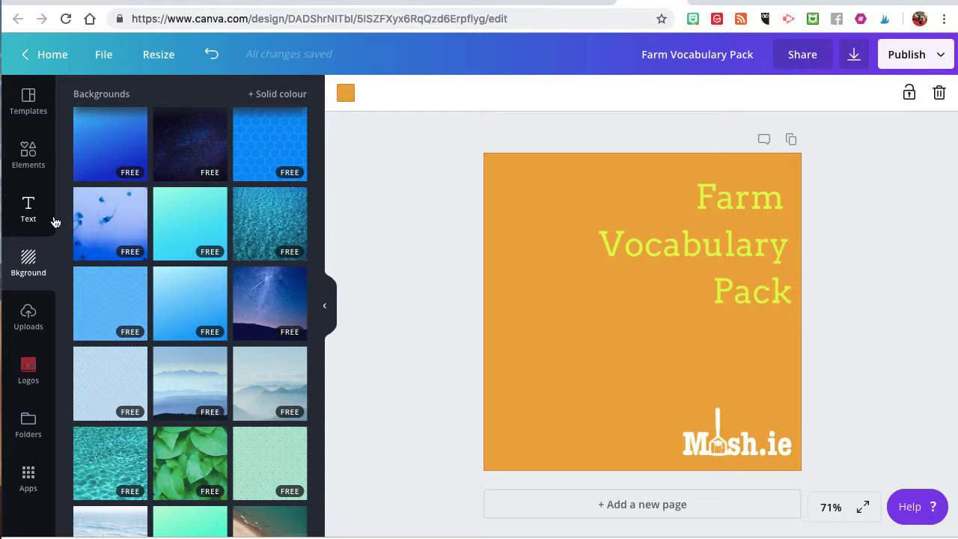
# Add the orange chick in a grey eggshell from the "chicks" graphics and scale it to fit the page's lower-left corner
pyautogui.click(30, 156)
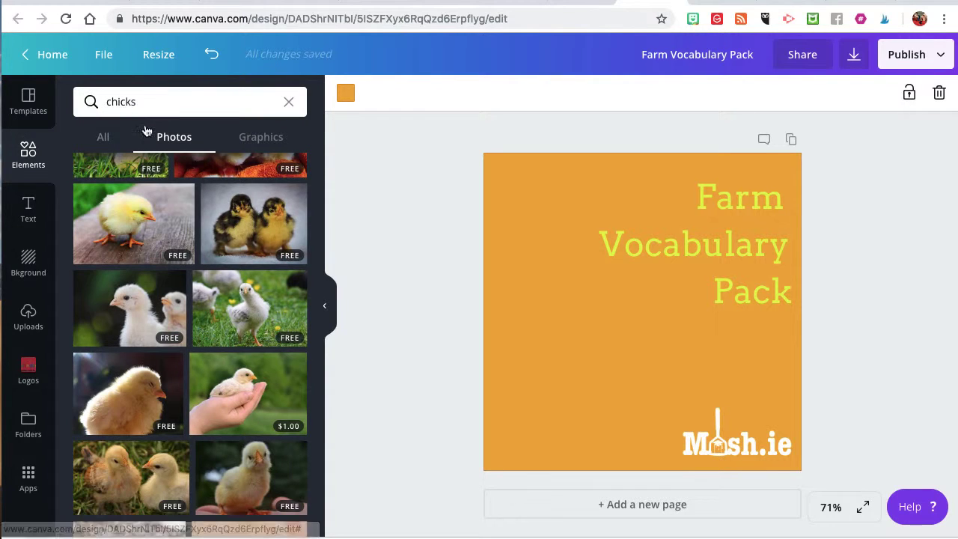
pyautogui.click(256, 137)
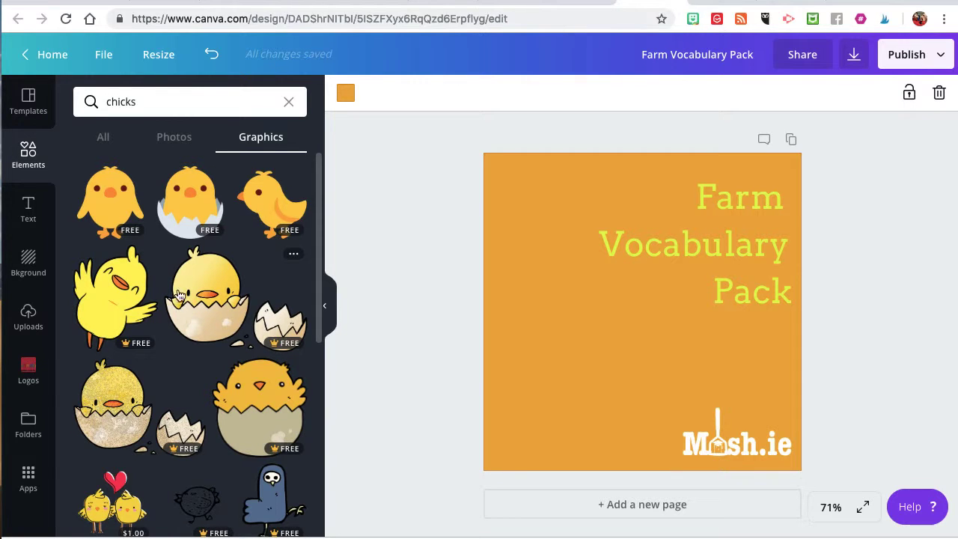
pyautogui.click(252, 402)
pyautogui.moveTo(588, 357)
pyautogui.mouseDown()
pyautogui.moveTo(611, 346)
pyautogui.moveTo(579, 368)
pyautogui.mouseUp()
pyautogui.moveTo(713, 212); pyautogui.dragTo(627, 323)
pyautogui.moveTo(546, 382); pyautogui.dragTo(567, 374)
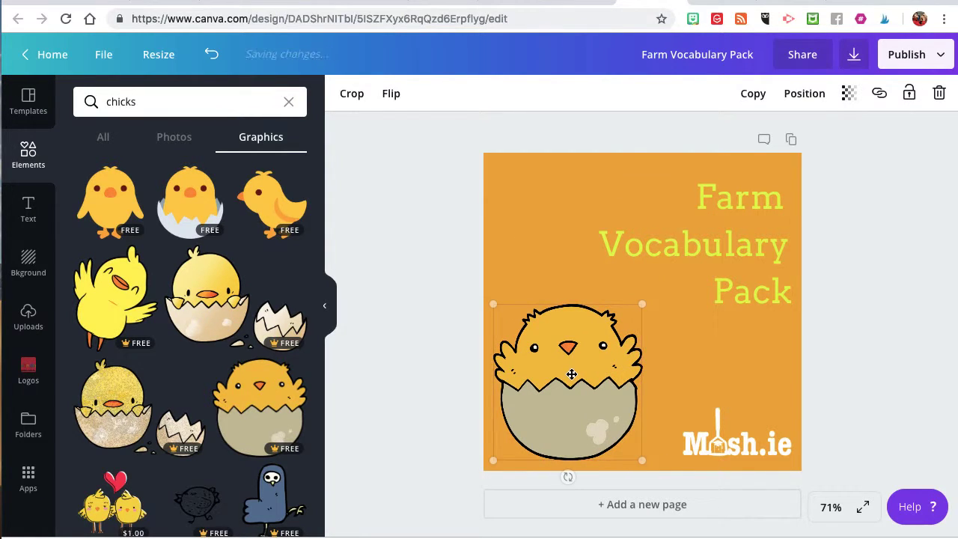
pyautogui.click(421, 362)
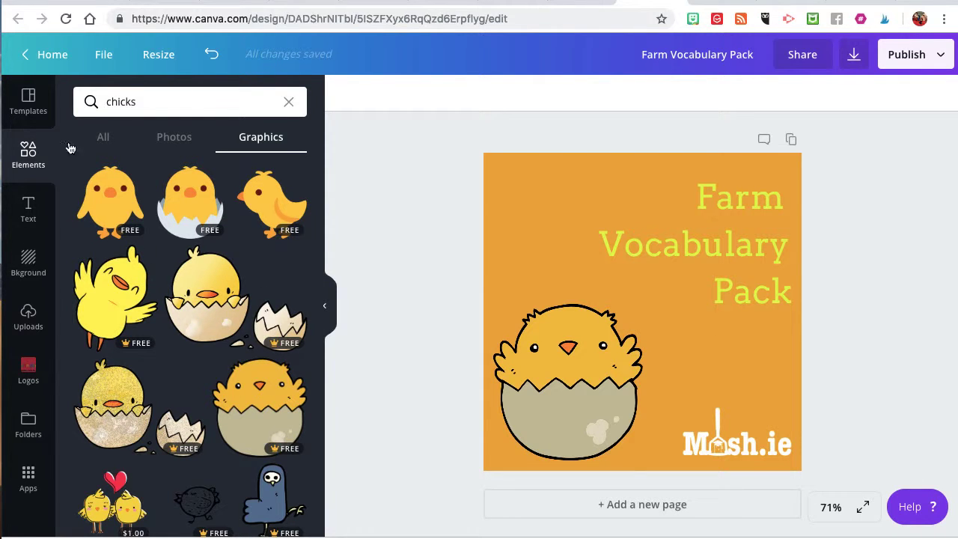
# Add the white zigzag from the Shapes graphics behind the heading and enlarge it to nearly the page's full width
pyautogui.click(289, 103)
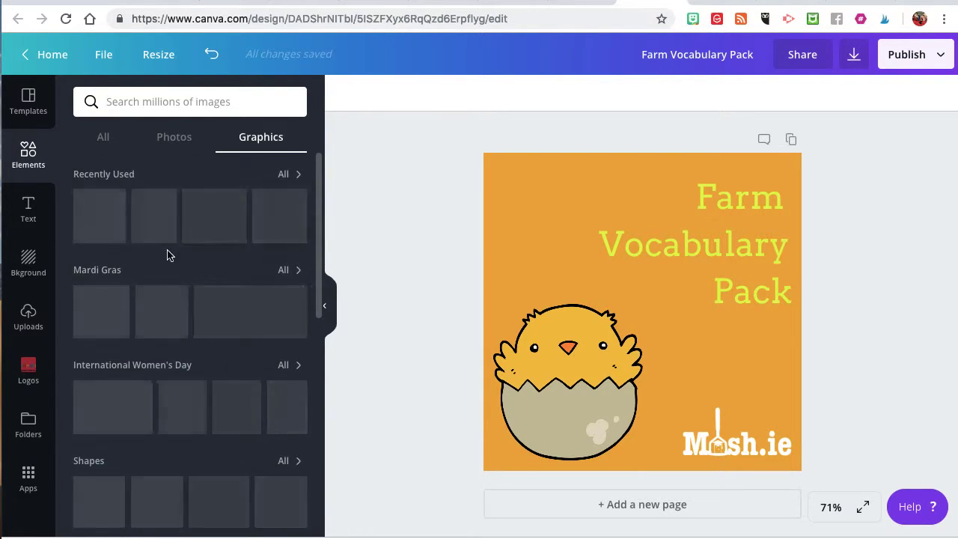
pyautogui.scroll(-3, 137, 359)
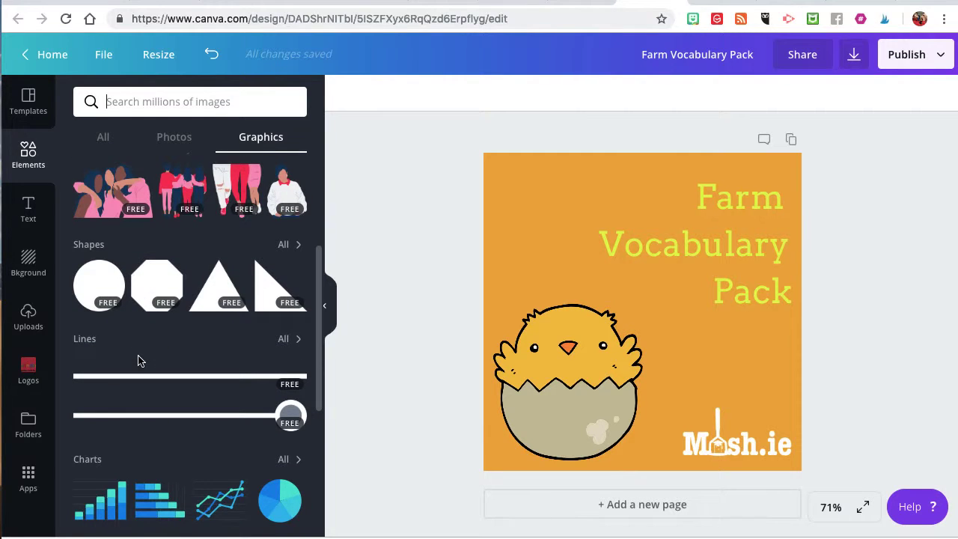
pyautogui.click(283, 245)
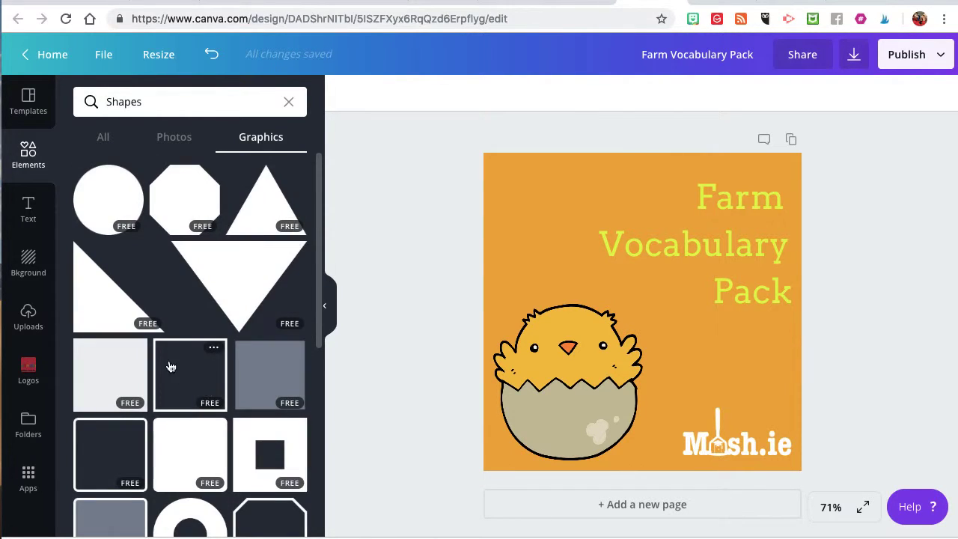
pyautogui.scroll(-8, 212, 358)
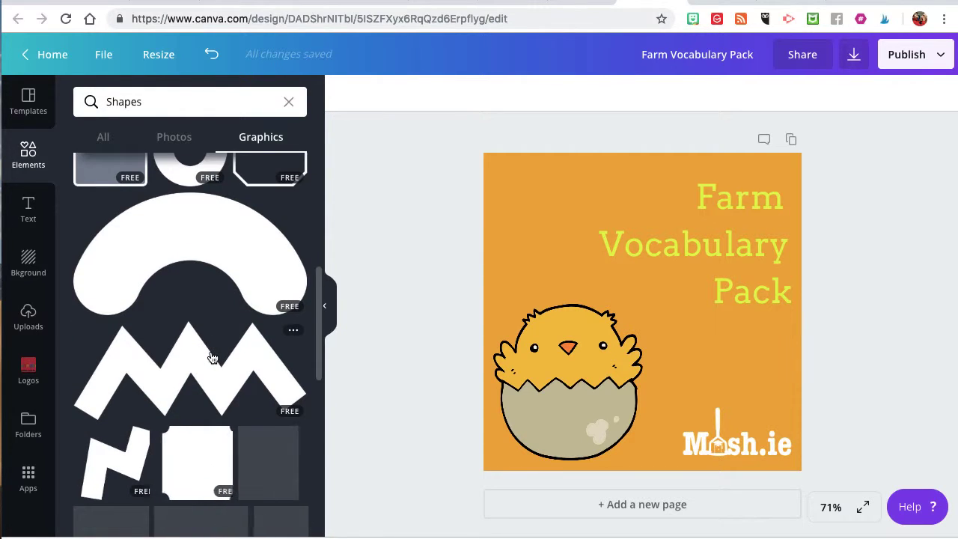
pyautogui.moveTo(192, 239); pyautogui.dragTo(599, 220)
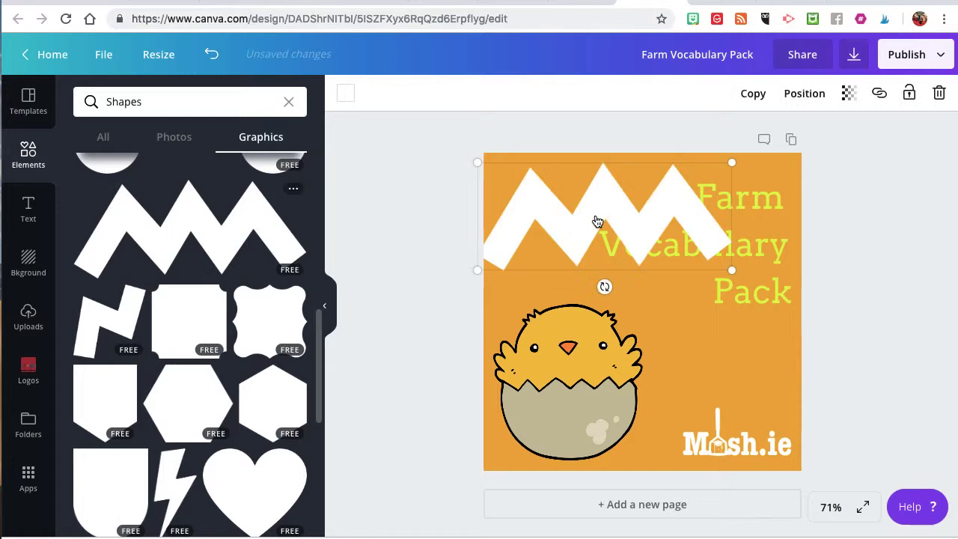
pyautogui.moveTo(729, 163); pyautogui.dragTo(795, 138)
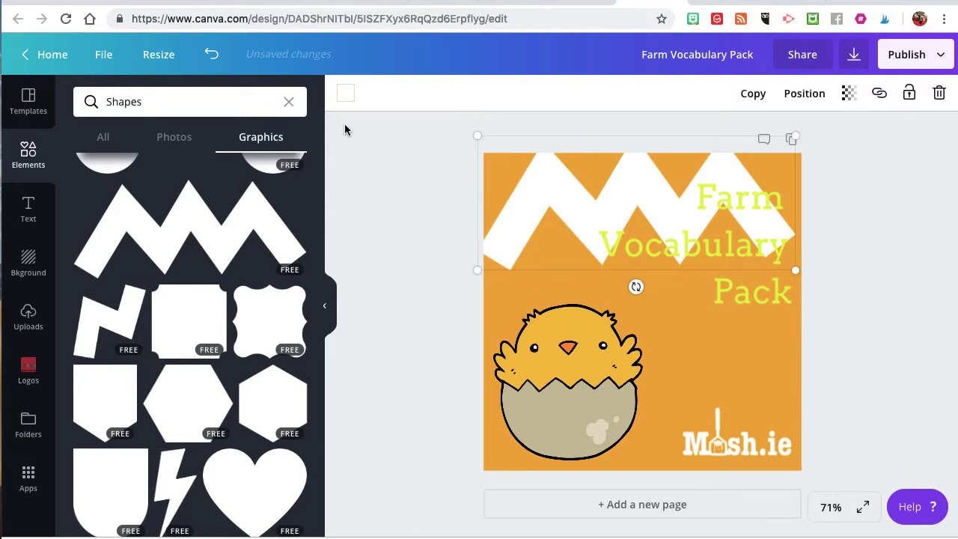
# Colour the zigzag shape with the orange-red brand colour and deselect it
pyautogui.click(349, 99)
pyautogui.click(361, 182)
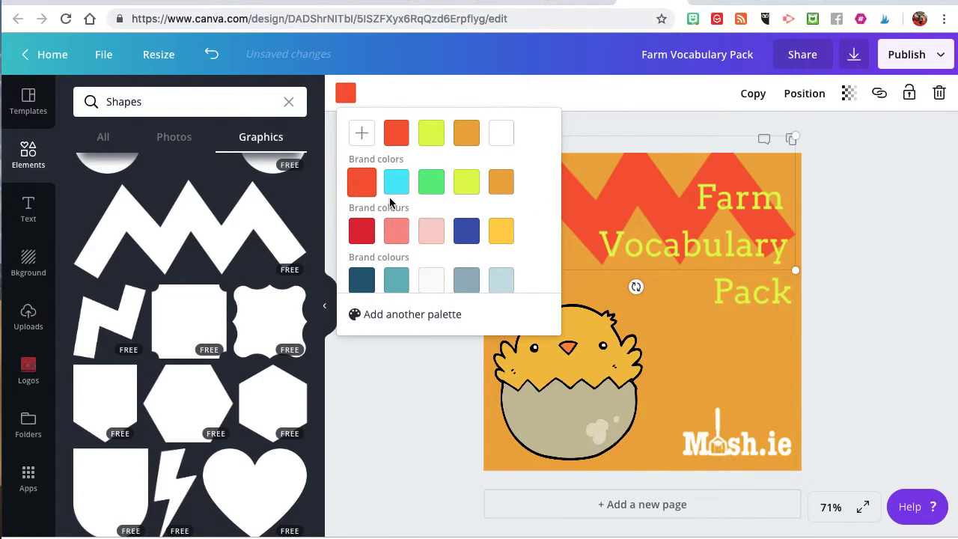
pyautogui.click(701, 344)
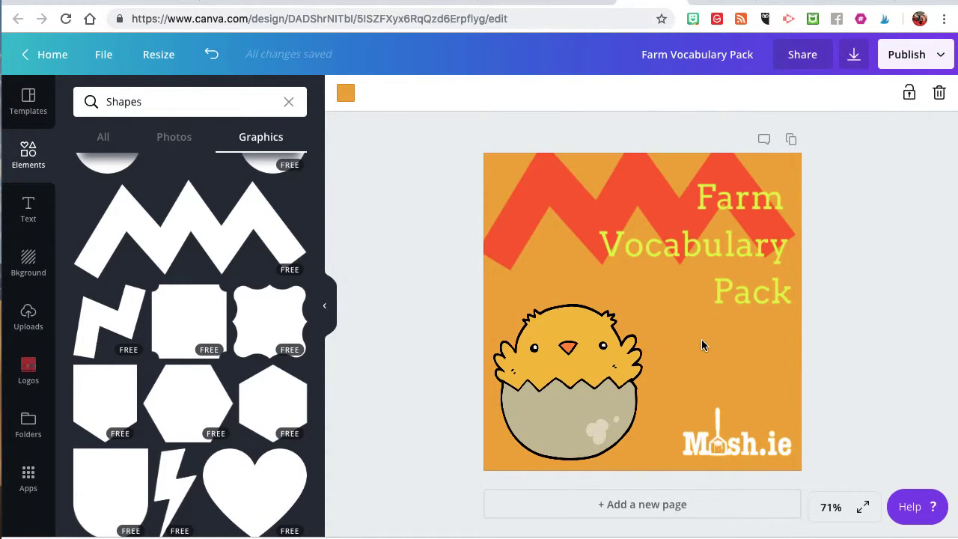